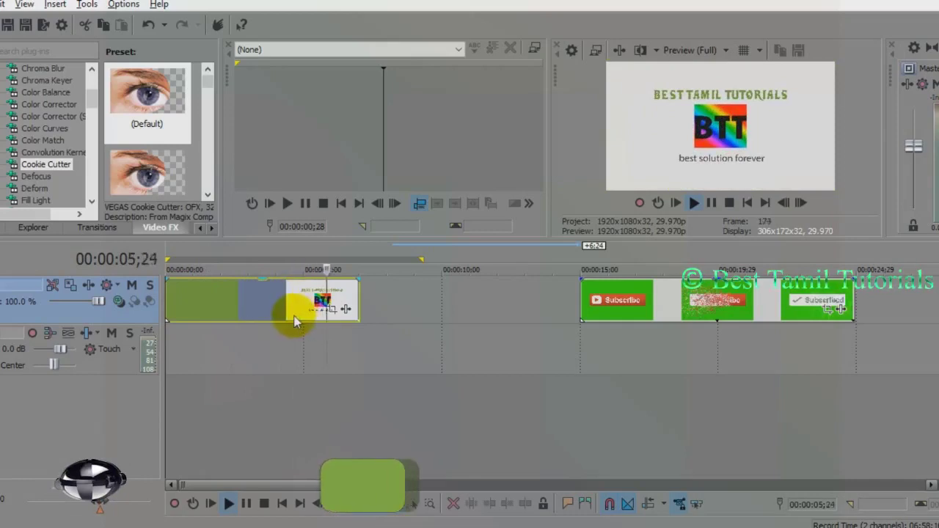
Step: Preview the green-screen Subscribe clip from its start
key(space)
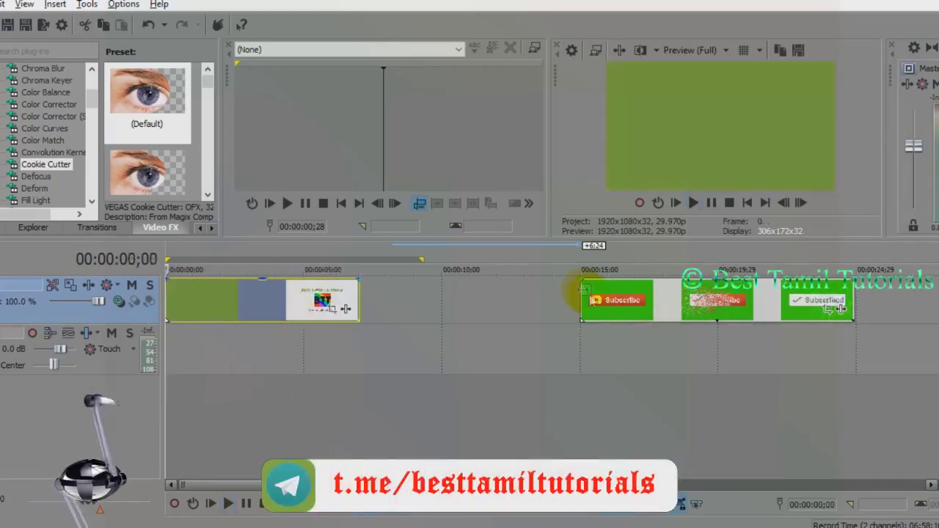
click(583, 290)
key(space)
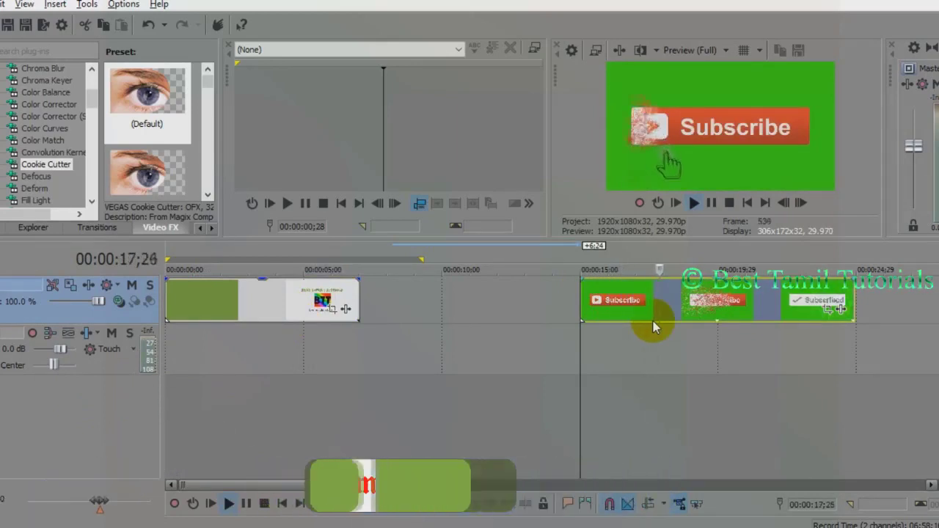
key(space)
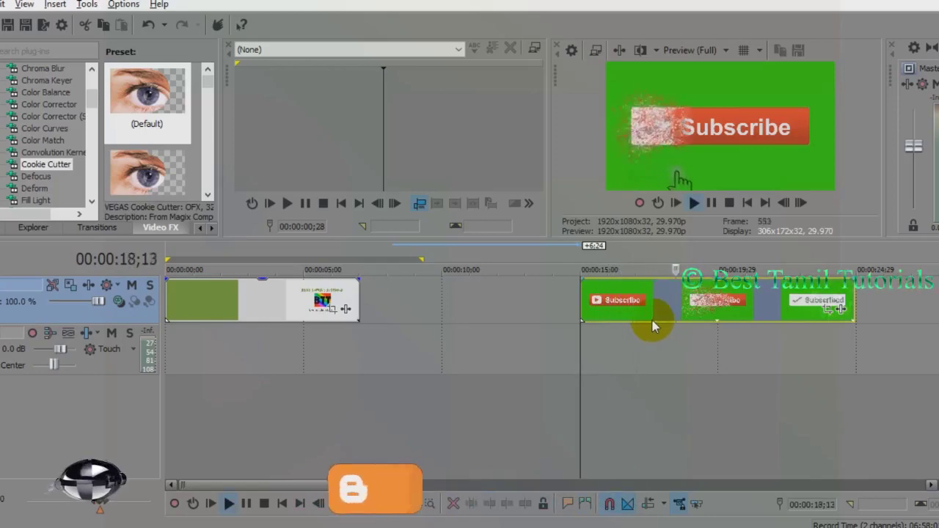
key(space)
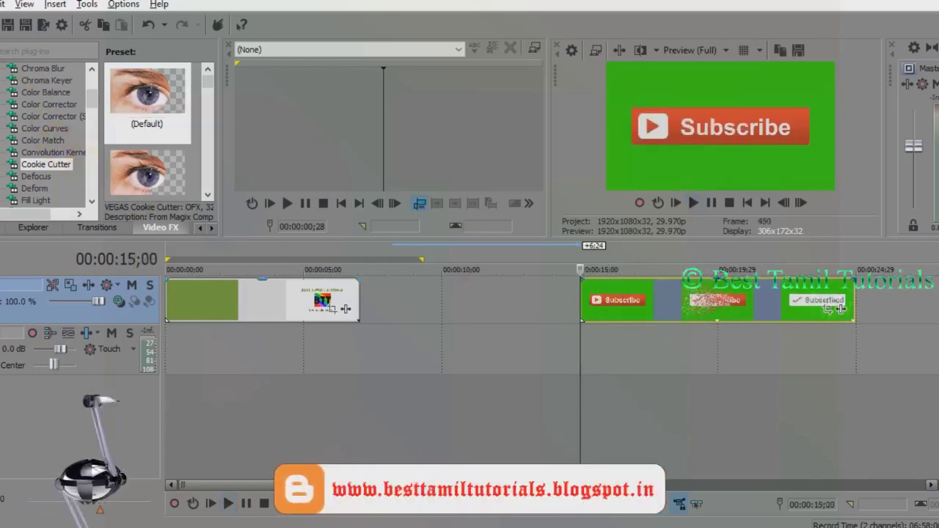
Step: Insert a new top video track and move the Subscribe clip onto it at 00:00:00;00
click(1, 4)
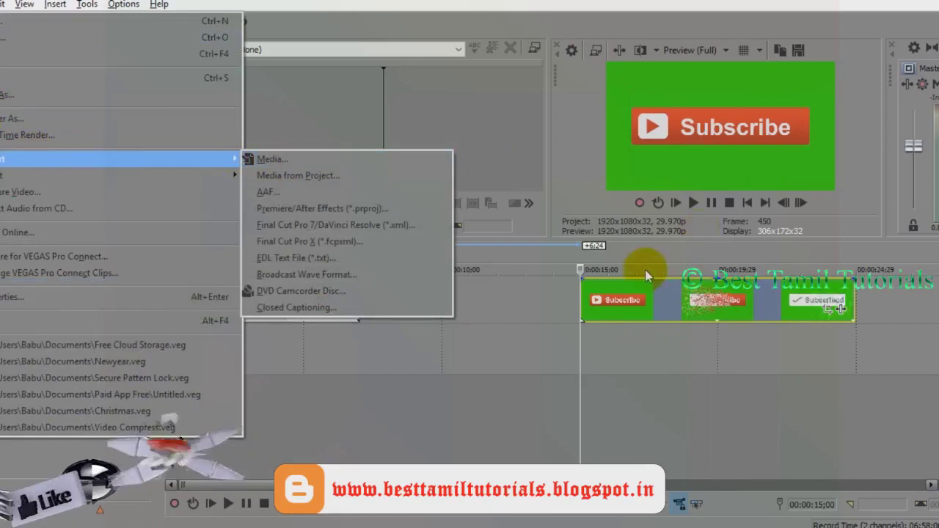
click(656, 304)
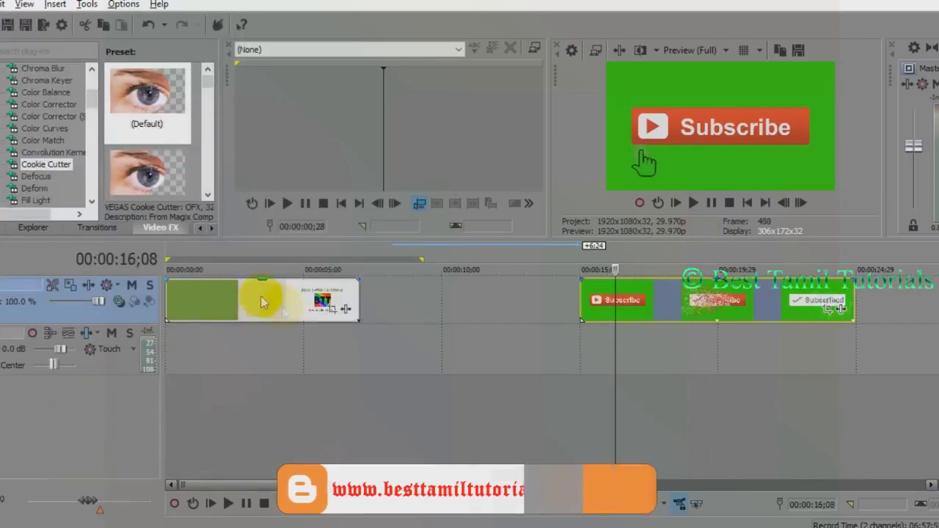
right_click(128, 317)
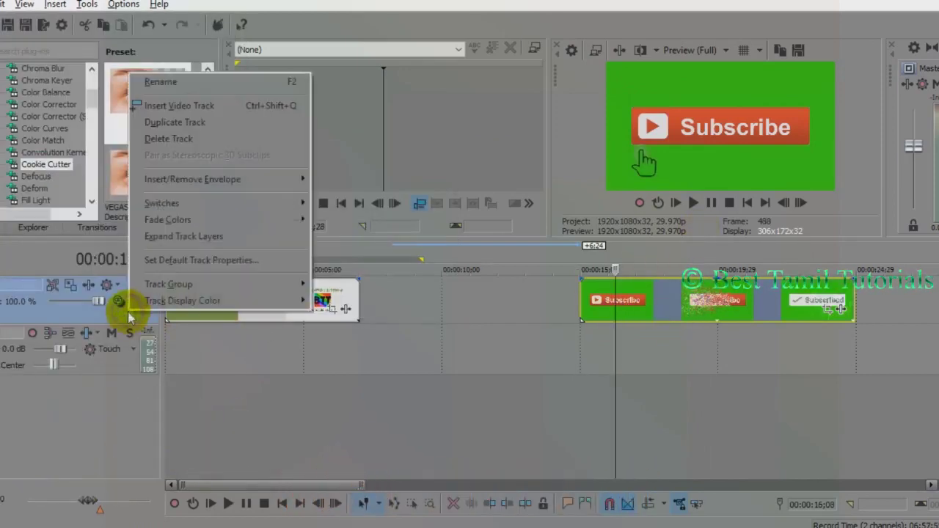
click(195, 101)
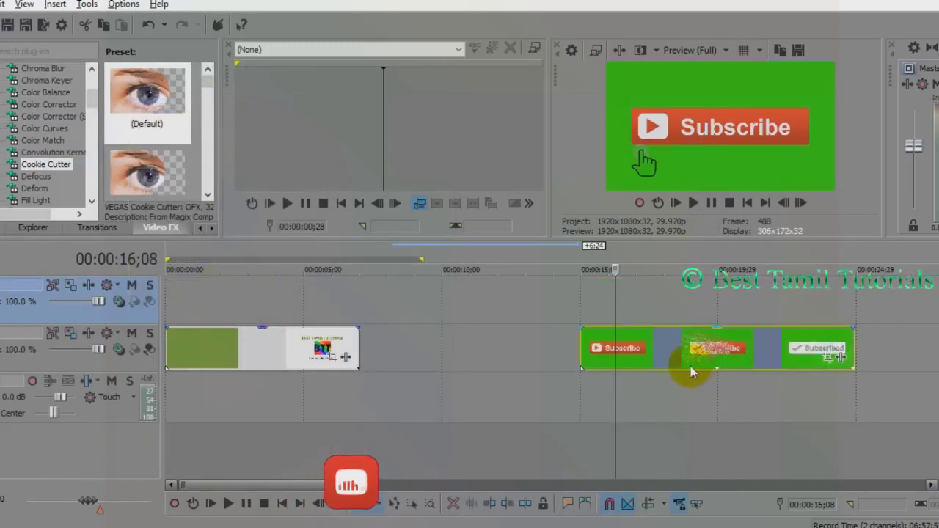
drag(703, 350, 230, 314)
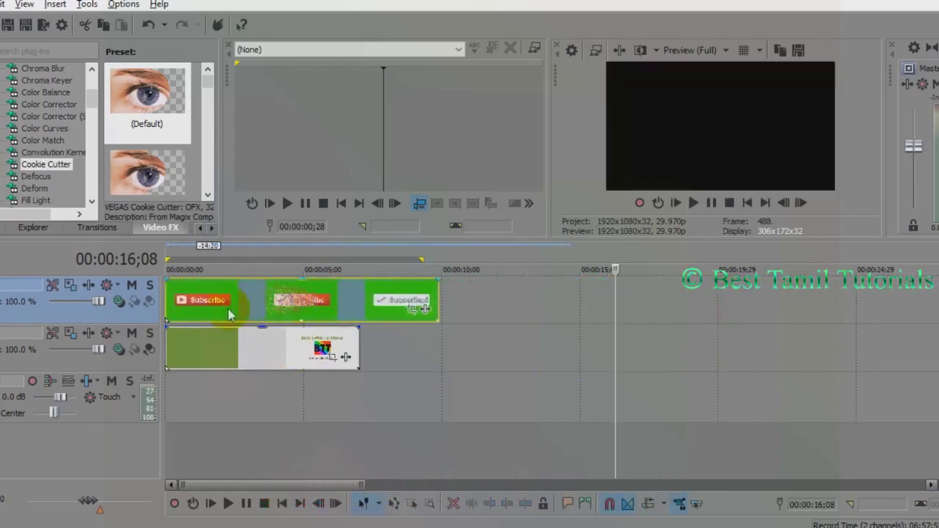
Step: Ctrl-drag the Subscribe clip's end to time-compress it, ending with the intro around 00:00:07
click(170, 295)
scroll(170, 295, up, 4)
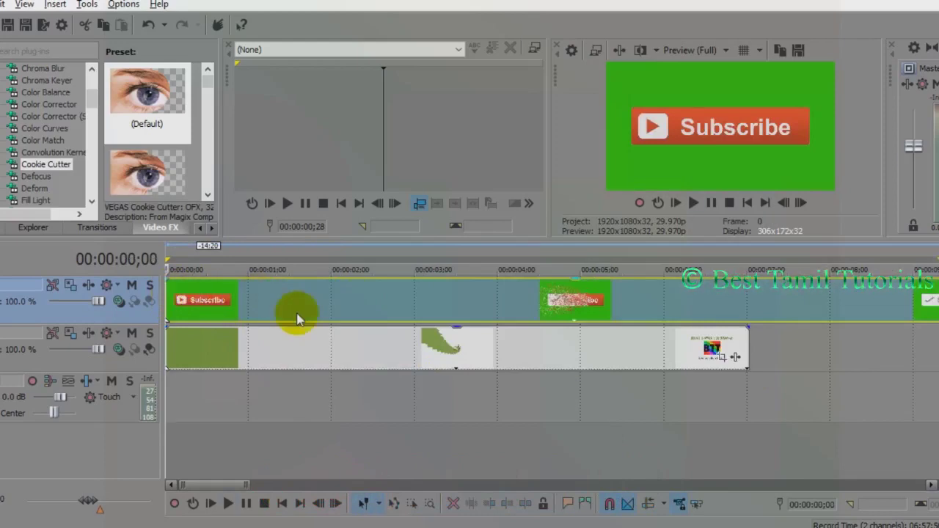
scroll(297, 319, down, 2)
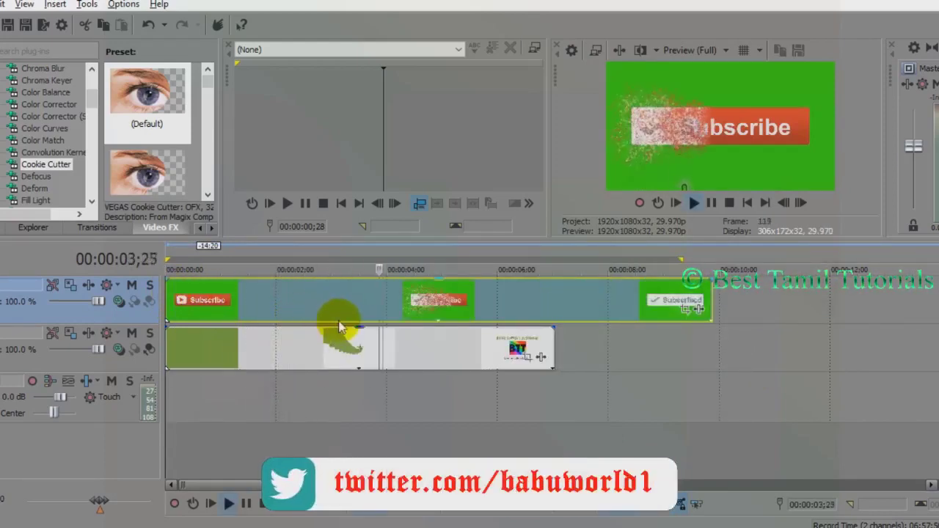
key(space)
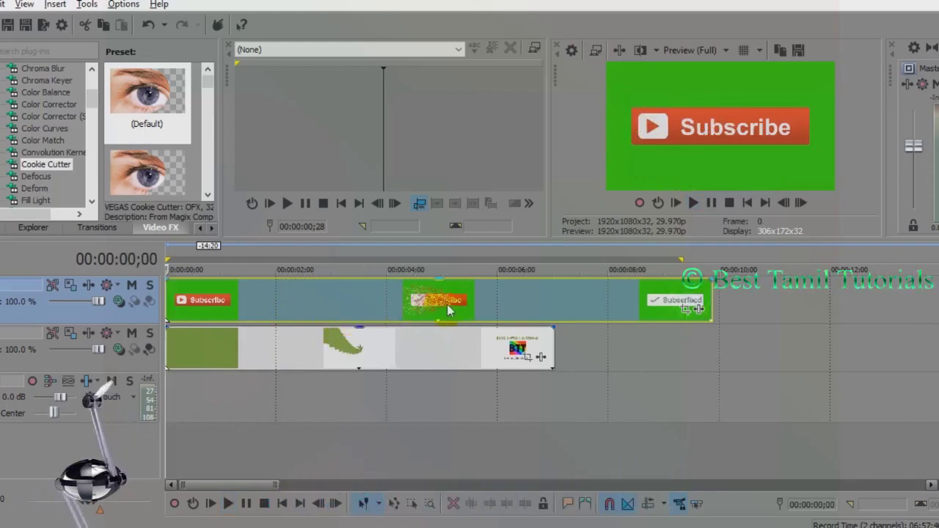
click(541, 303)
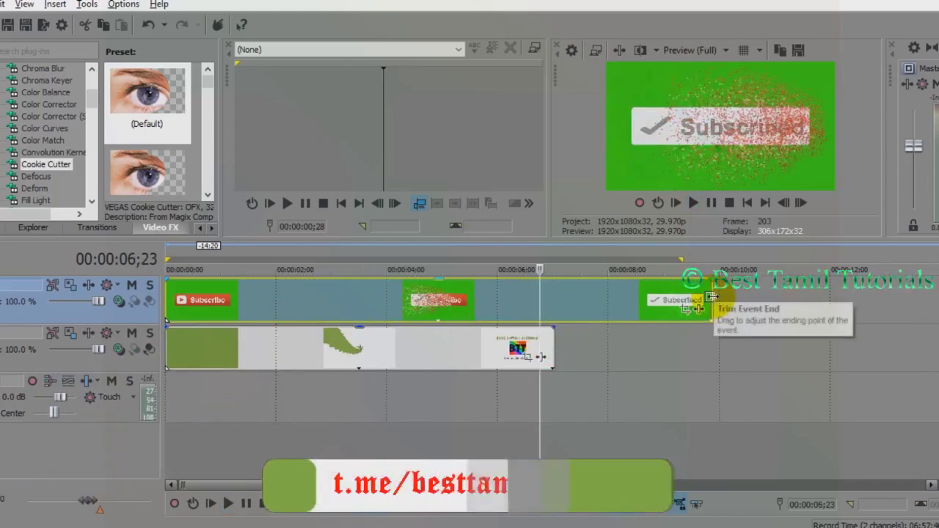
drag(711, 298, 552, 298)
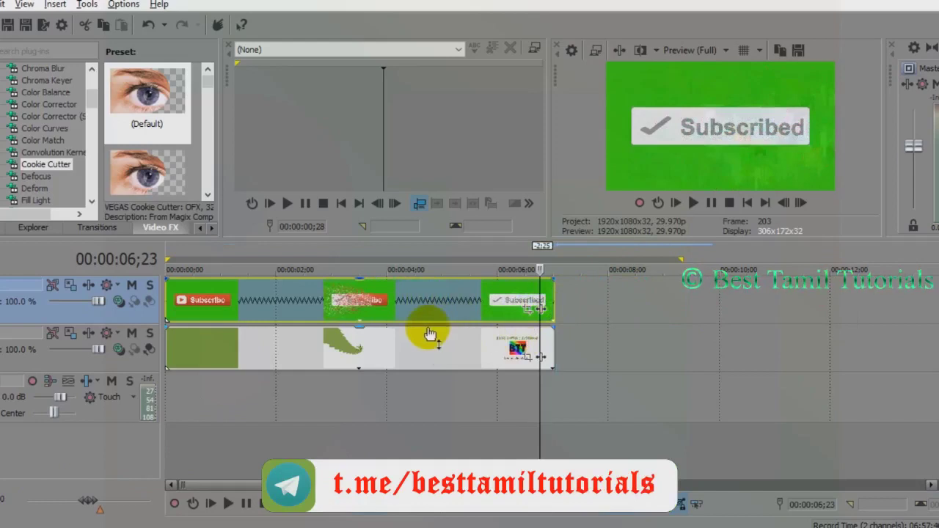
click(405, 309)
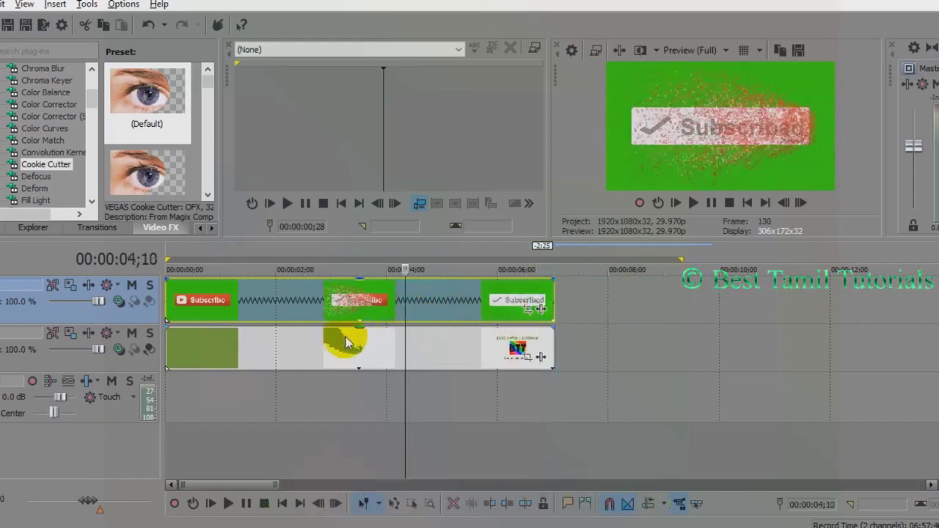
click(278, 304)
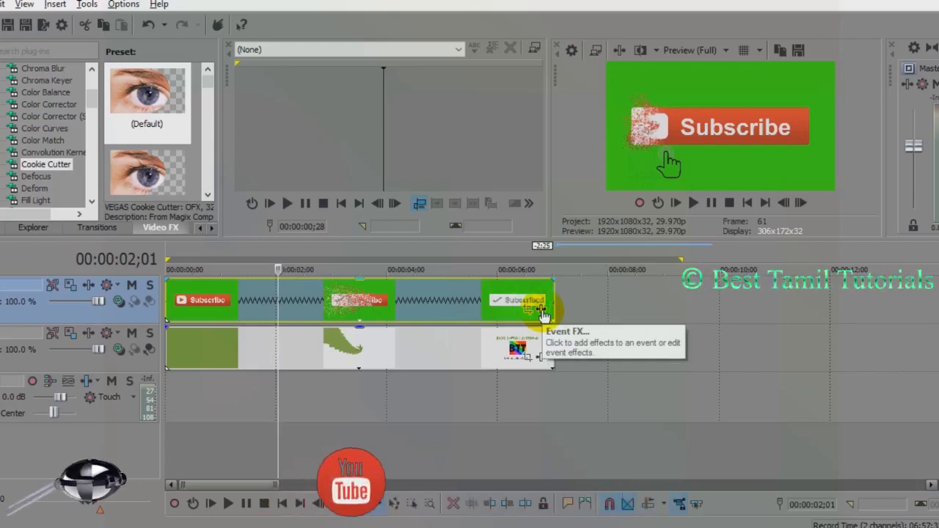
Step: Add the VEGAS Chroma Keyer event effect to the Subscribe clip
click(542, 312)
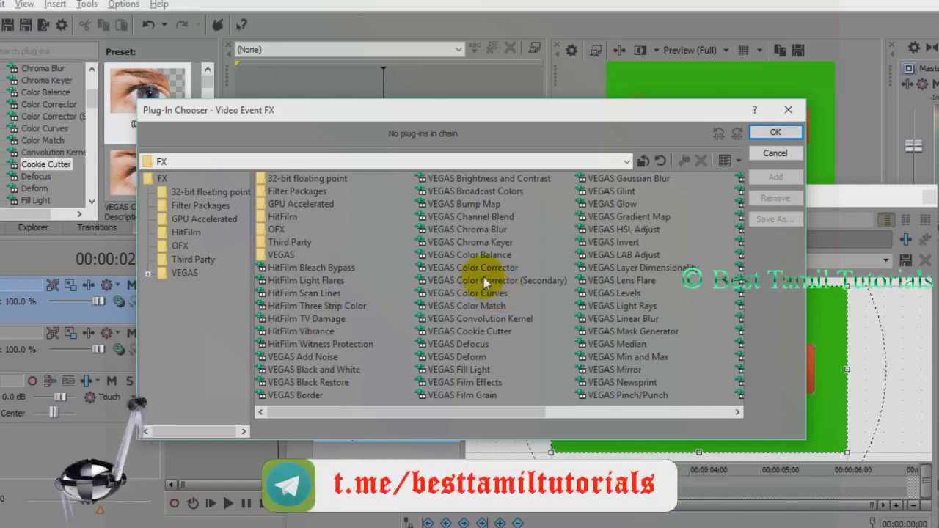
click(456, 243)
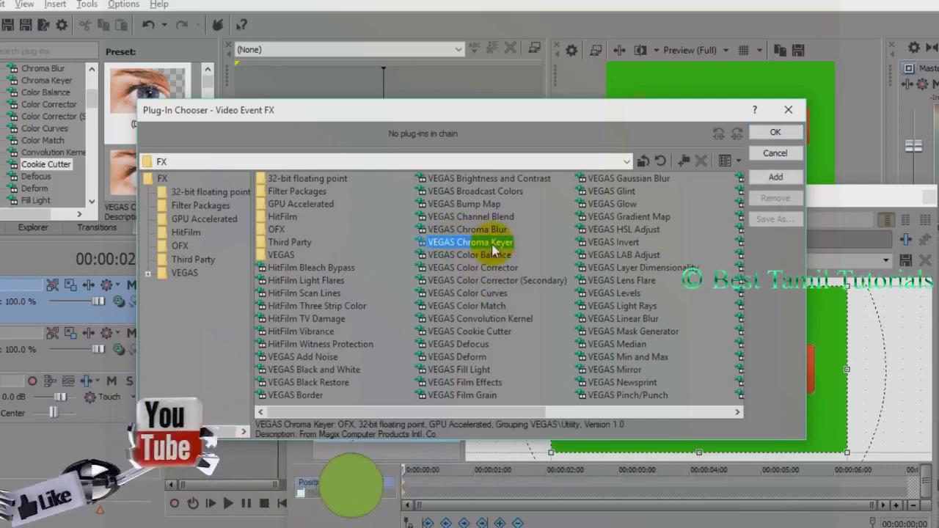
click(775, 132)
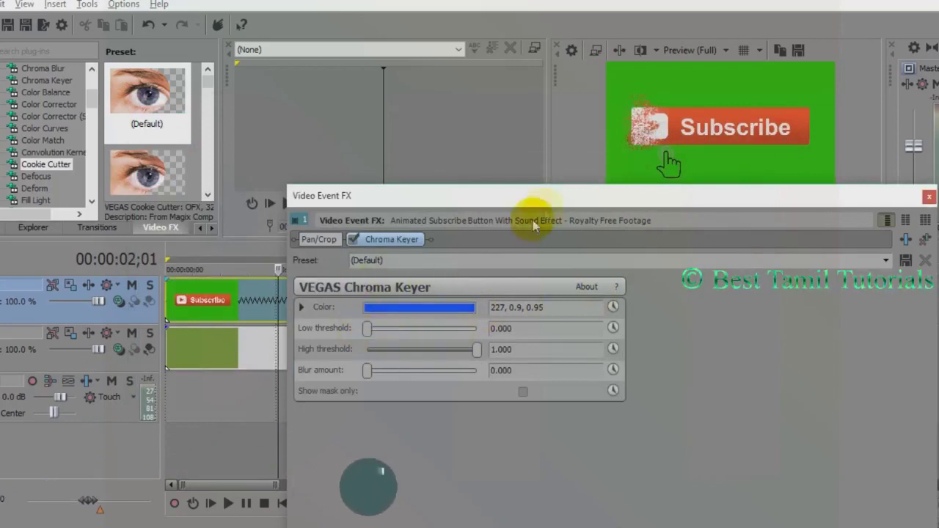
Step: Change the Chroma Keyer key colour from blue to green, HSV 104, 1.0, 0.99
drag(571, 195, 602, 188)
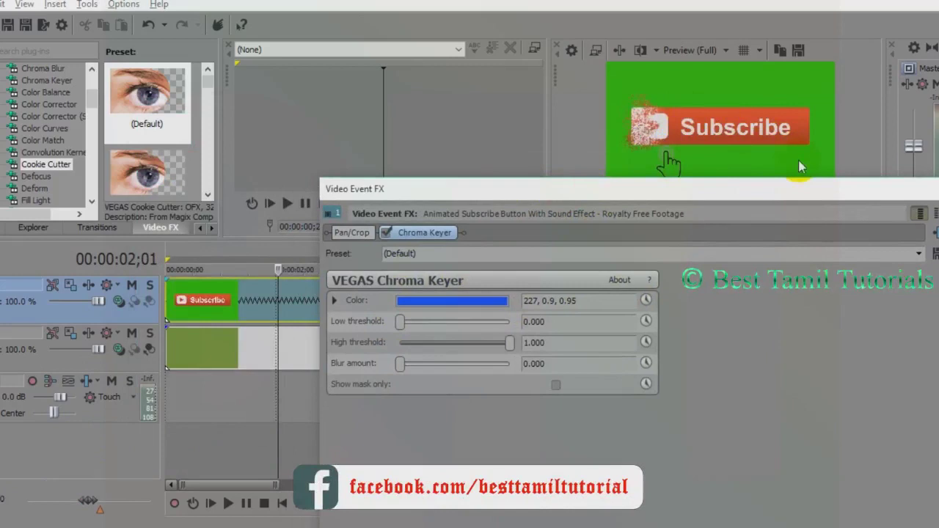
click(453, 305)
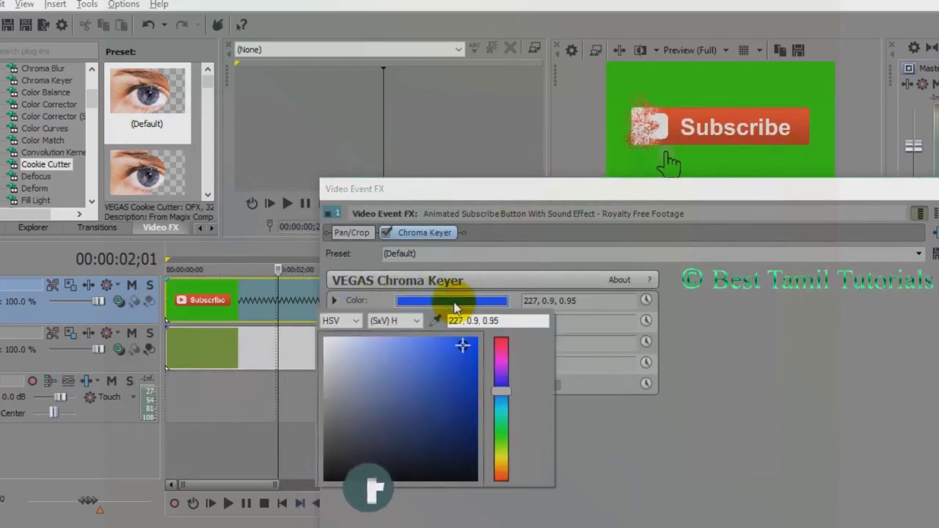
click(502, 439)
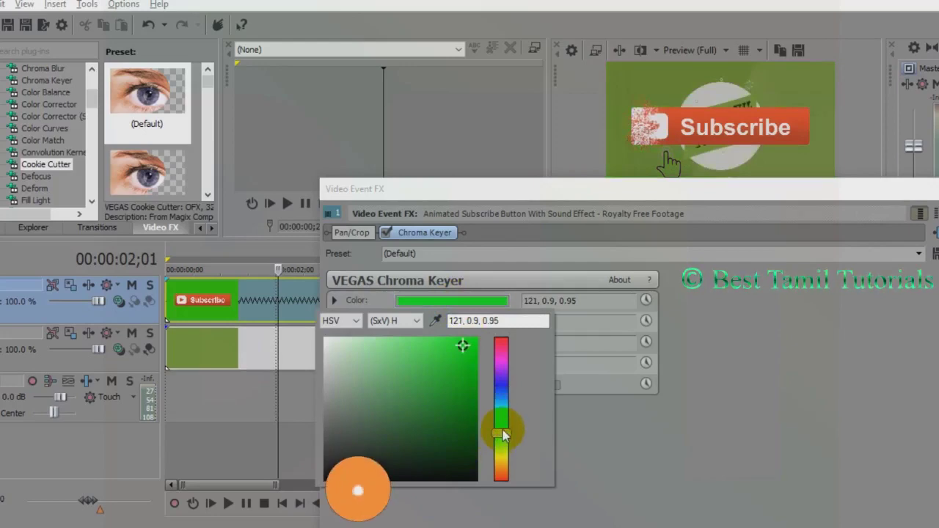
drag(504, 438, 505, 440)
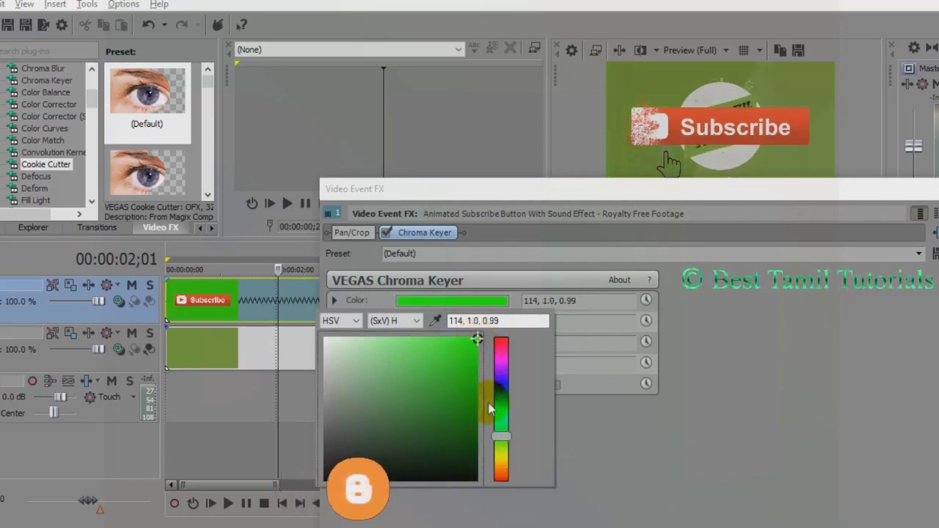
drag(502, 443, 502, 447)
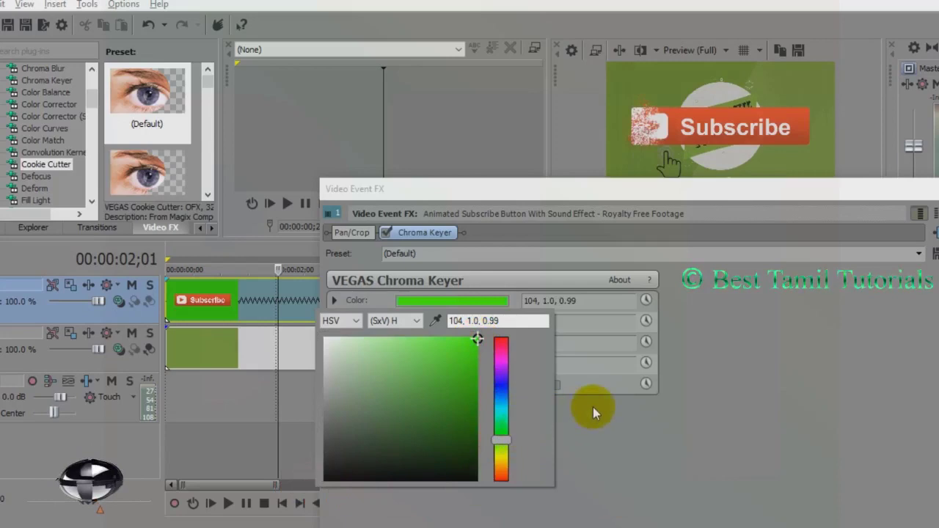
click(611, 419)
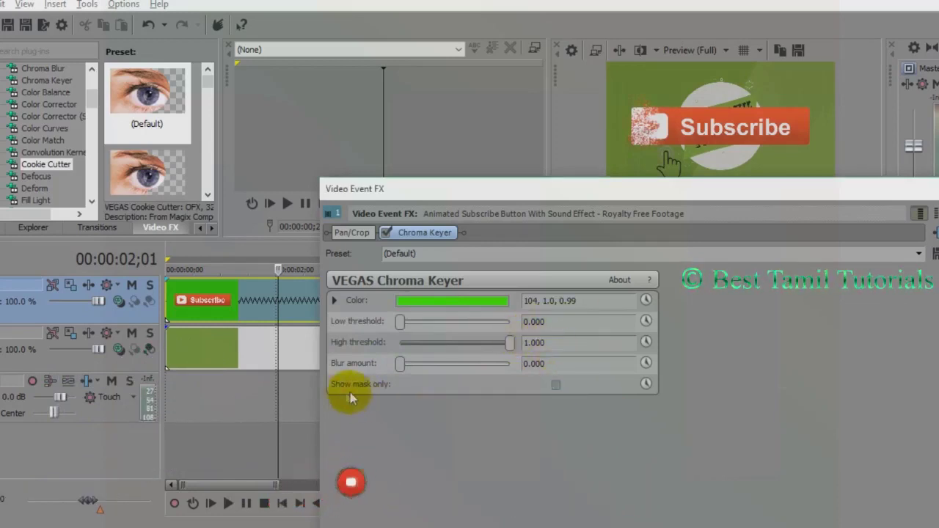
Step: Using the mask-only view, set Chroma Keyer thresholds to low 0.483 and high 0.714
click(556, 386)
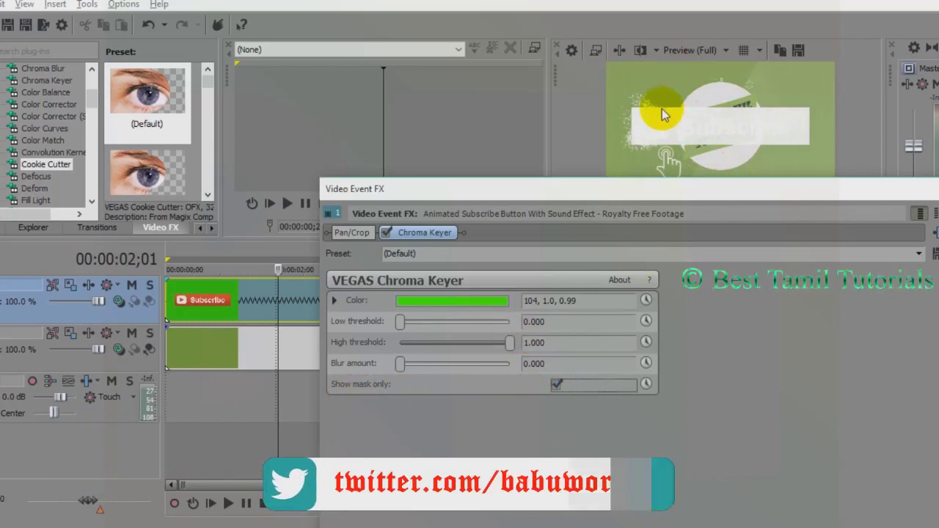
drag(400, 322, 429, 325)
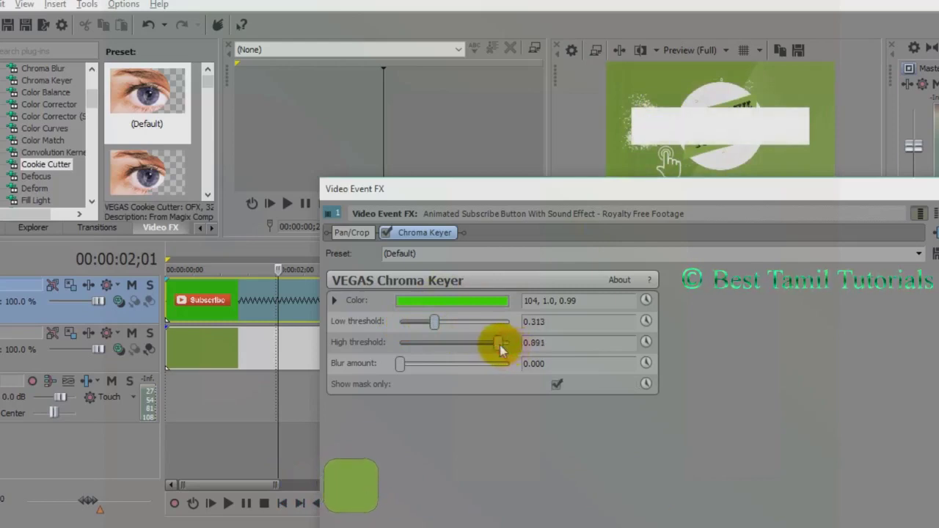
drag(484, 343, 470, 342)
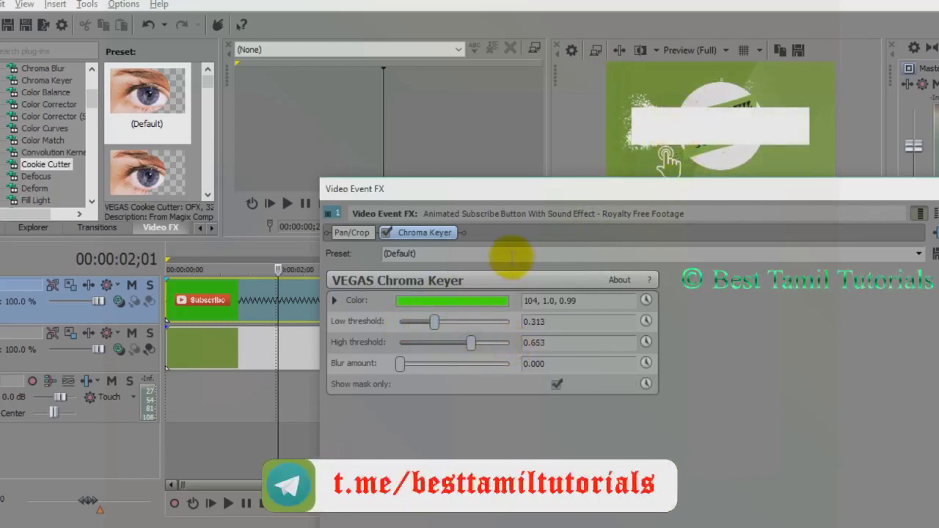
drag(428, 328, 478, 347)
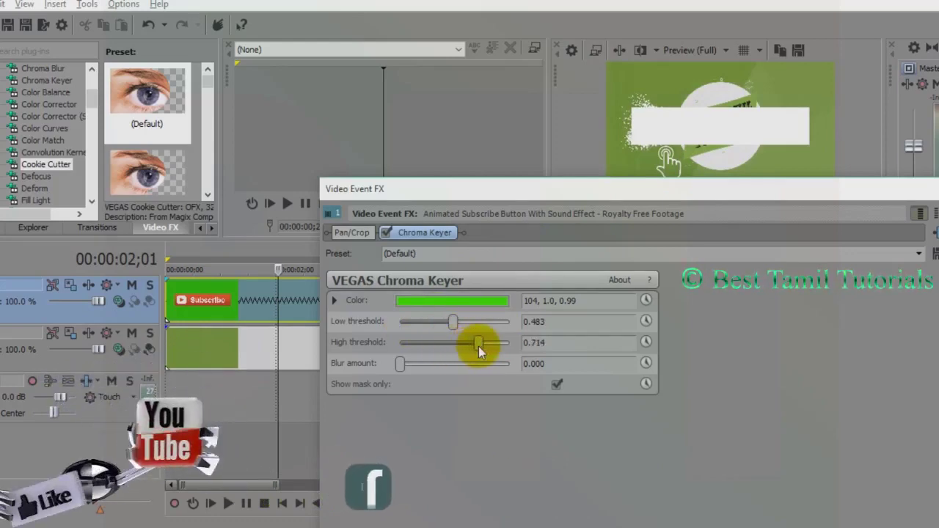
click(558, 386)
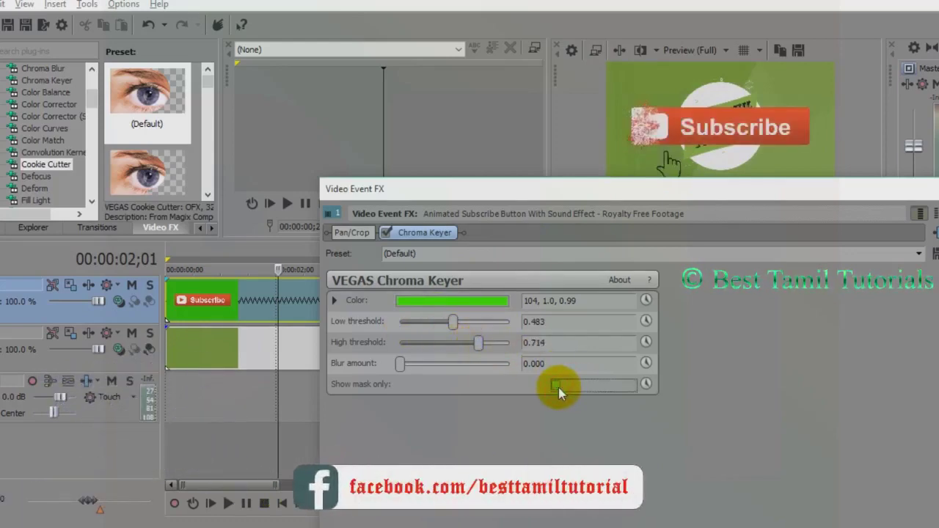
click(935, 189)
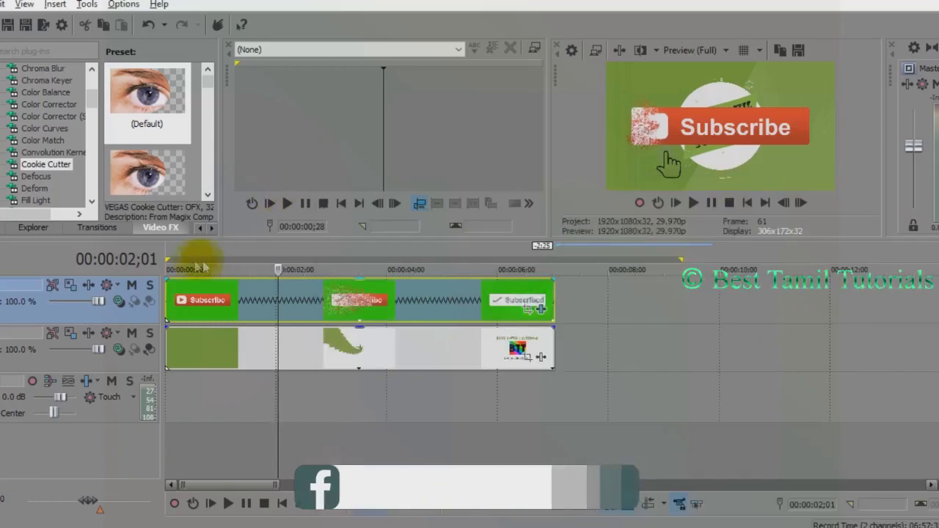
Step: In Pan/Crop, set the Subscribe frame to 2,400 × 1,350 at 684.3, 16.8
click(171, 289)
key(space)
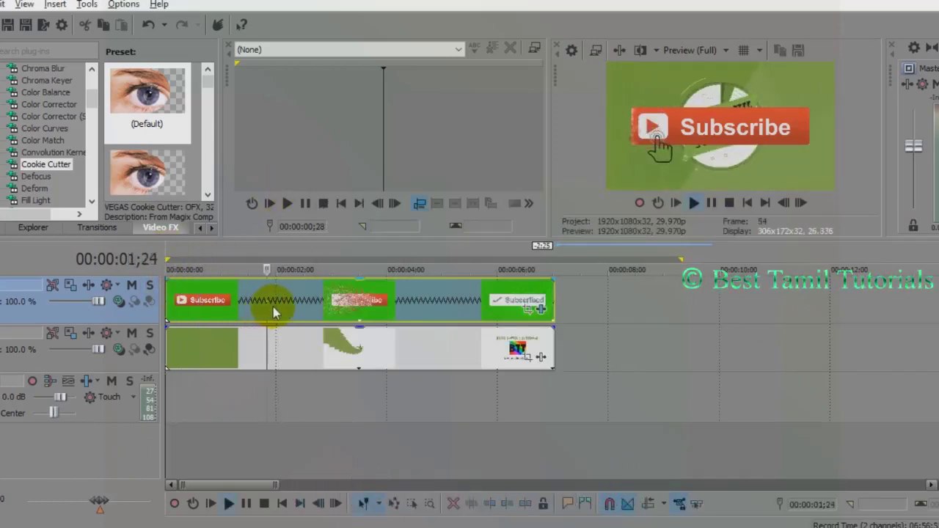
click(462, 309)
click(530, 310)
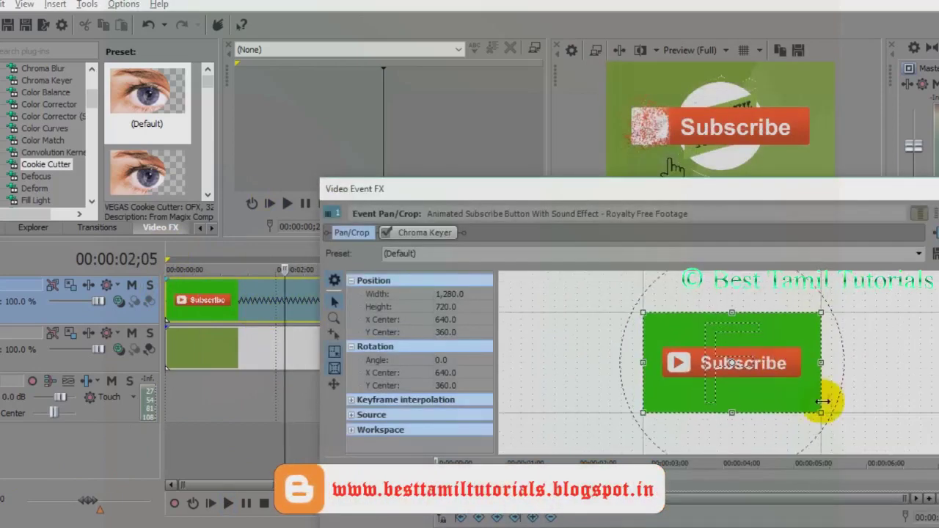
drag(823, 409, 897, 399)
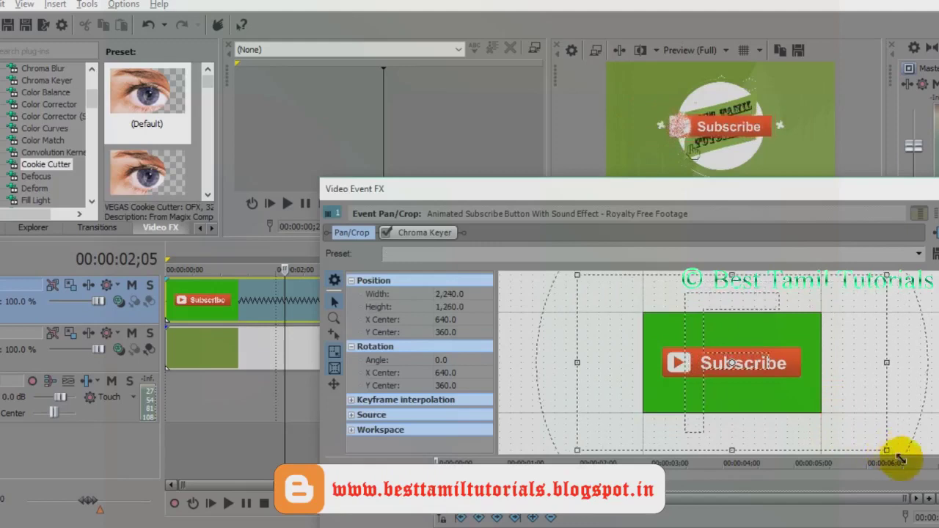
drag(803, 388, 768, 356)
drag(725, 192, 664, 210)
drag(661, 368, 663, 366)
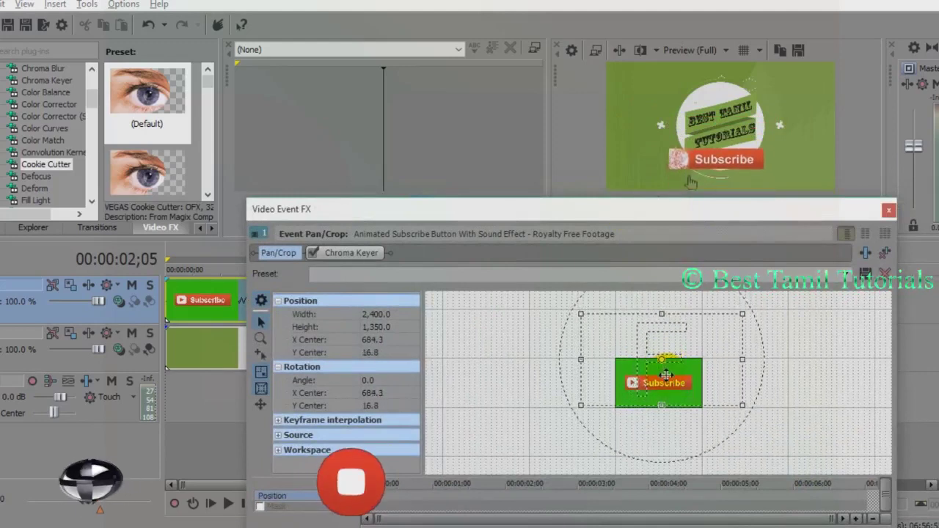
click(889, 210)
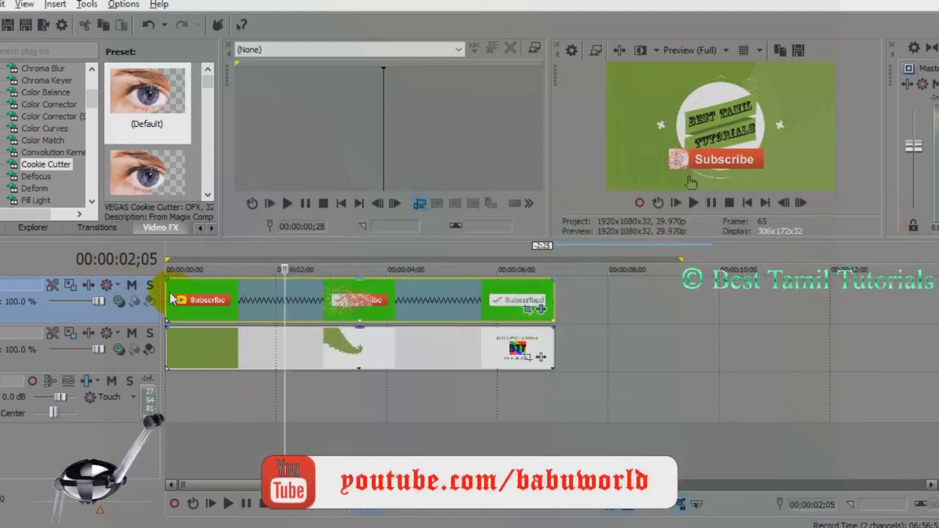
click(169, 289)
key(space)
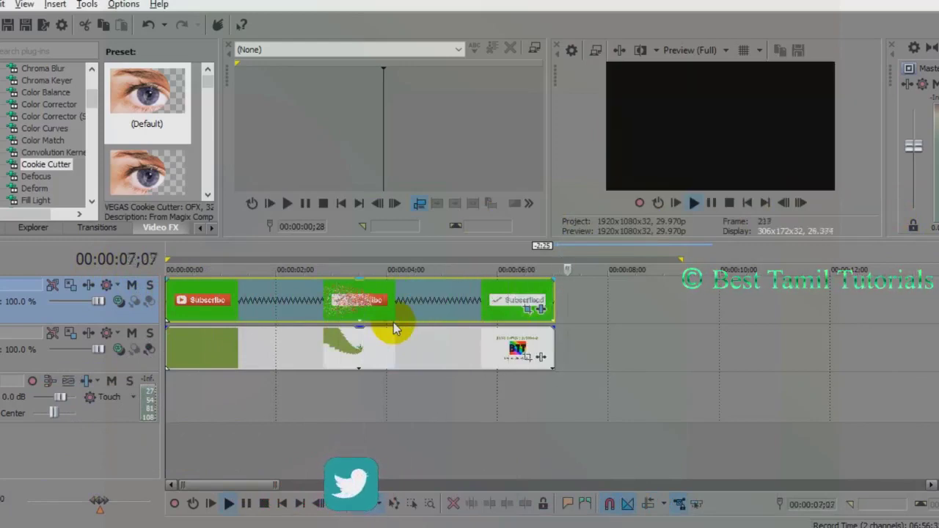
key(space)
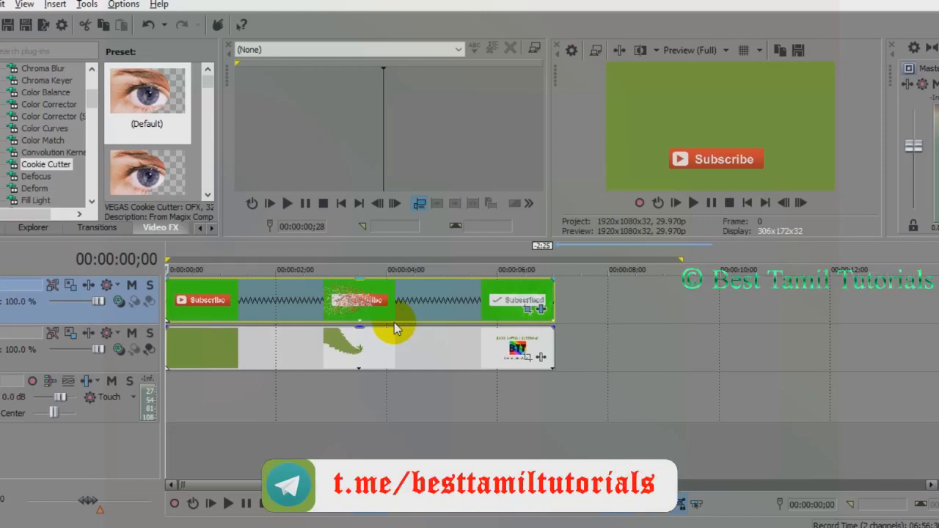
click(440, 308)
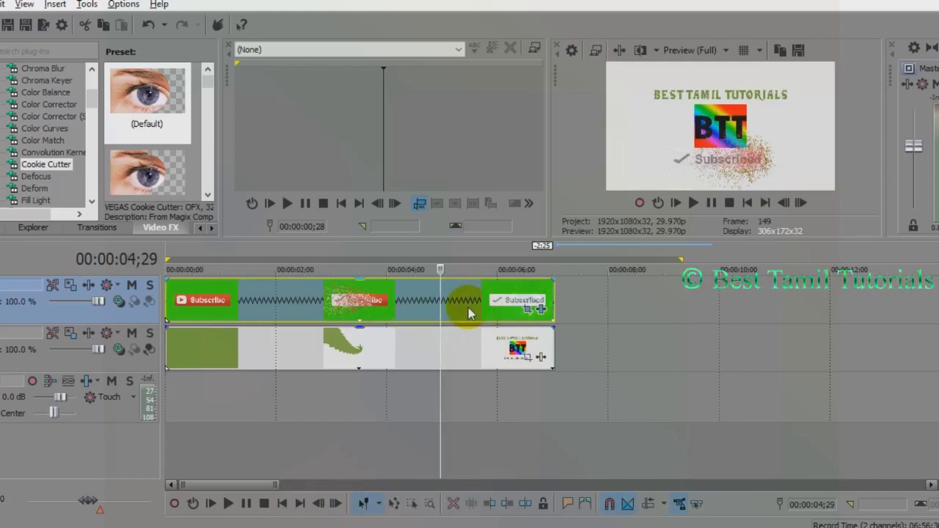
click(371, 301)
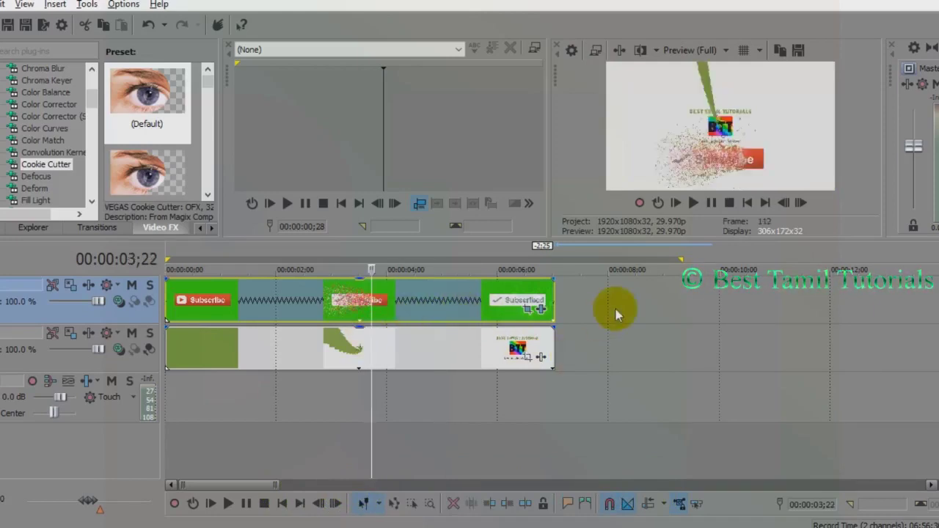
key(space)
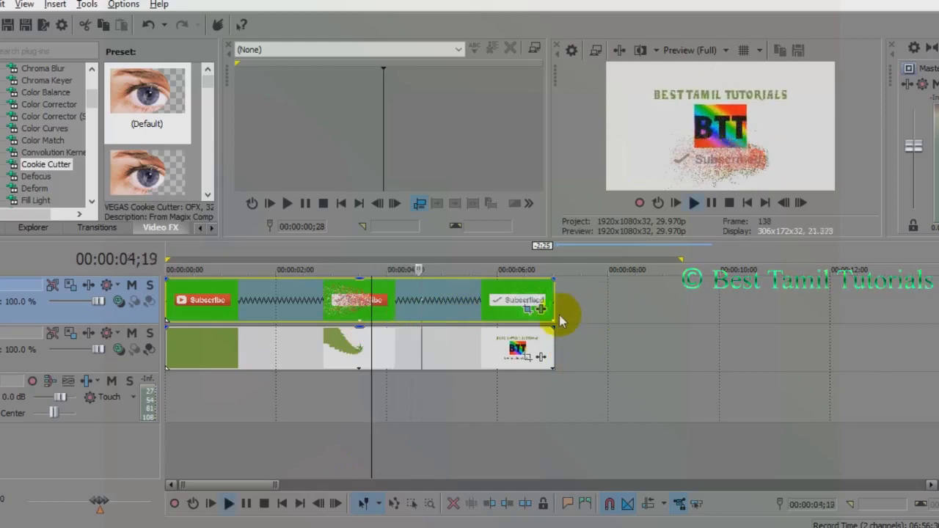